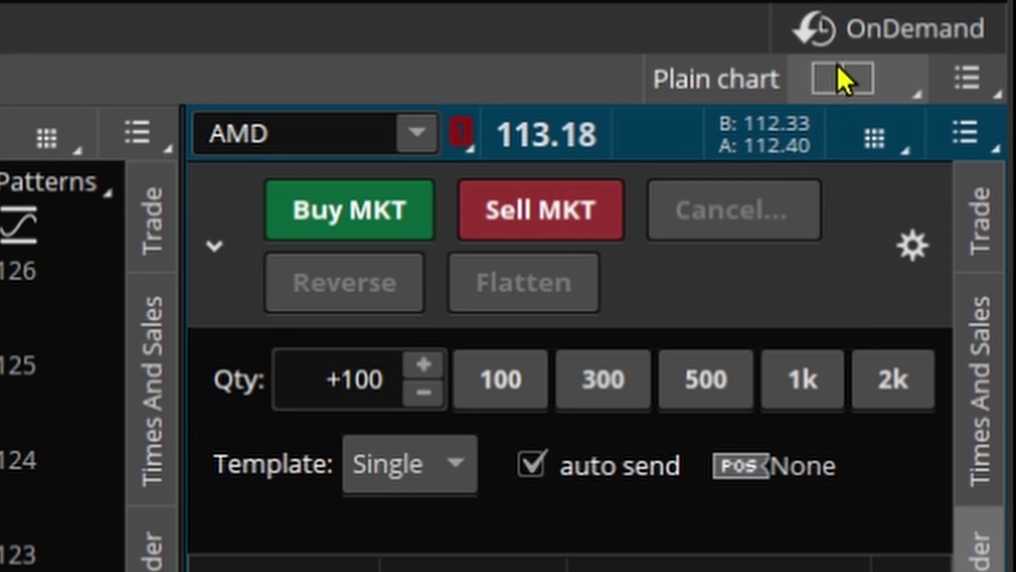
- Switch the platform to OnDemand mode and pause the historical replay
left_click(880, 38)
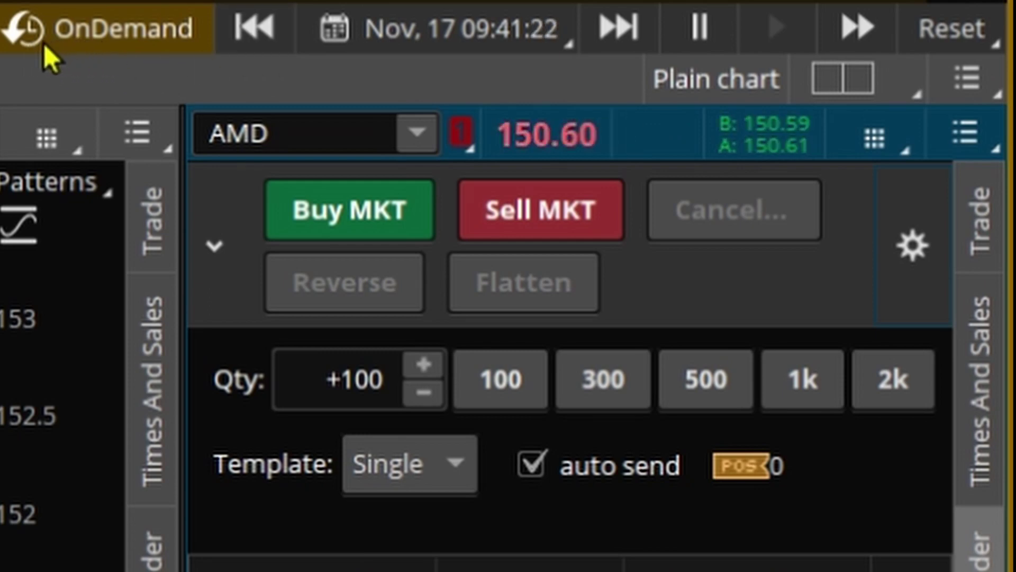
left_click(698, 38)
- Set the OnDemand replay to February 10, 2022 at 09:30:00 and load that moment
left_click(482, 30)
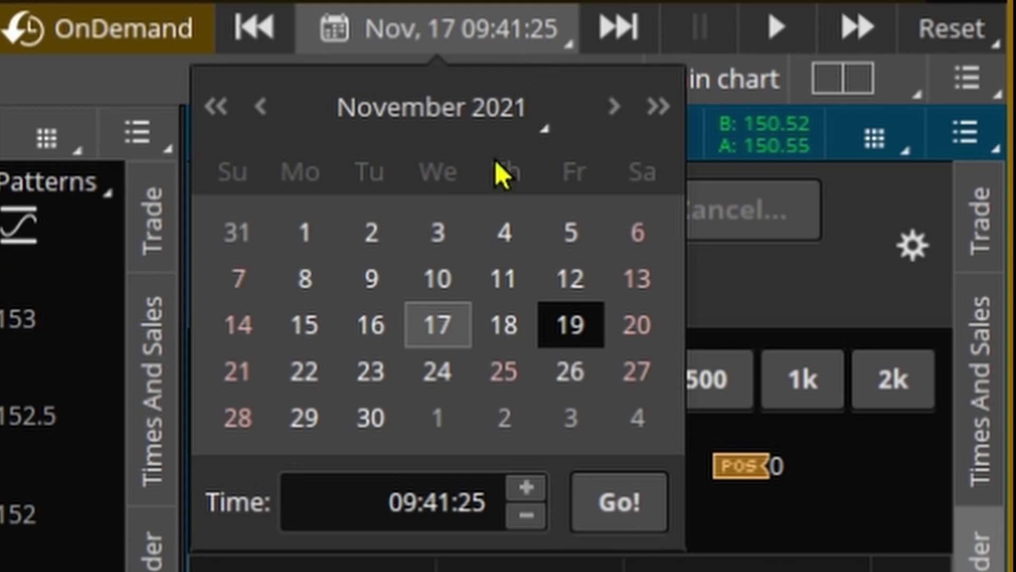
left_click(648, 108)
left_click(273, 108)
left_click(272, 108)
left_click(273, 109)
left_click(272, 108)
left_click(273, 109)
left_click(273, 109)
left_click(273, 109)
left_click(272, 108)
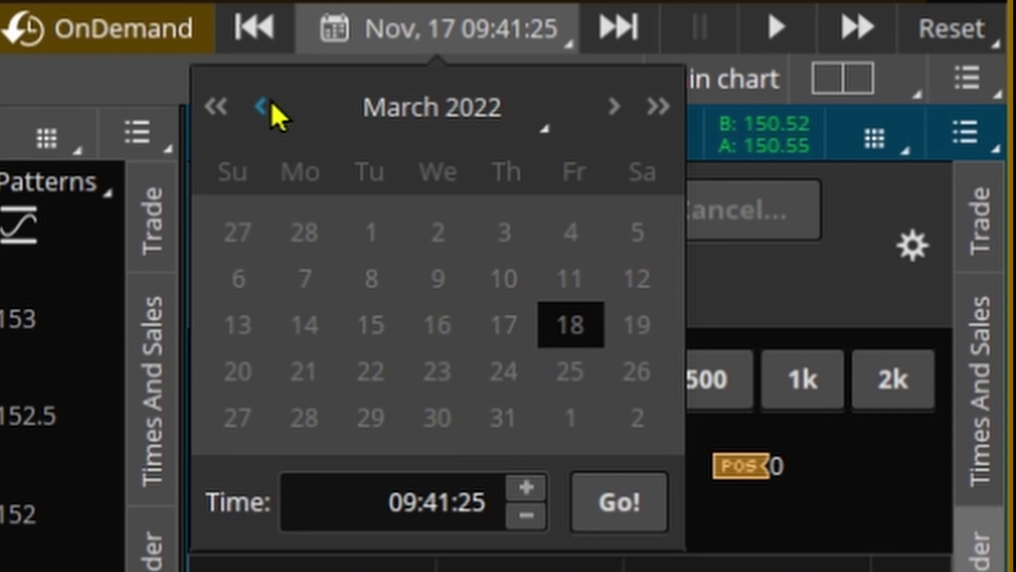
left_click(272, 108)
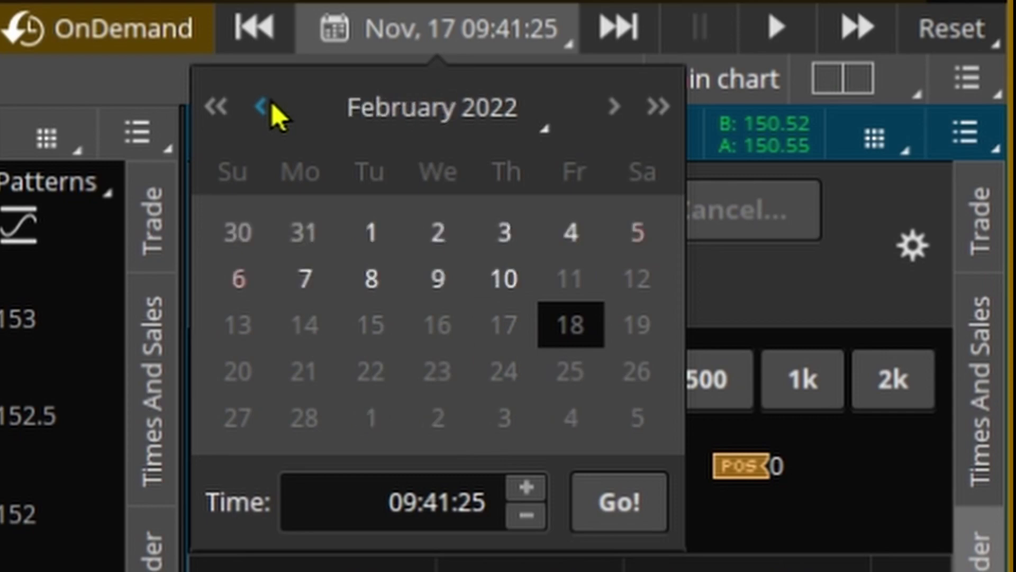
left_click(506, 281)
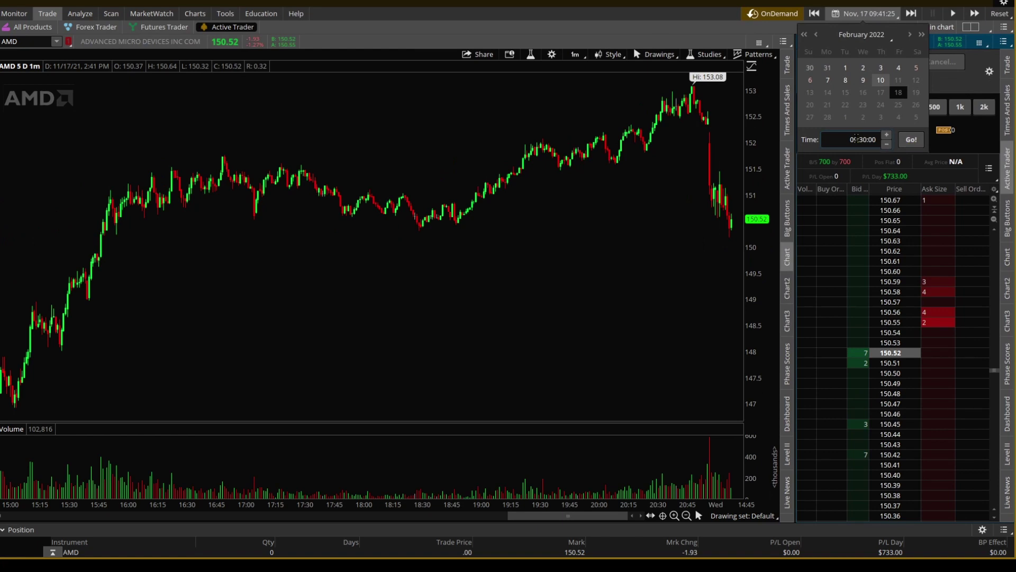
left_click(911, 141)
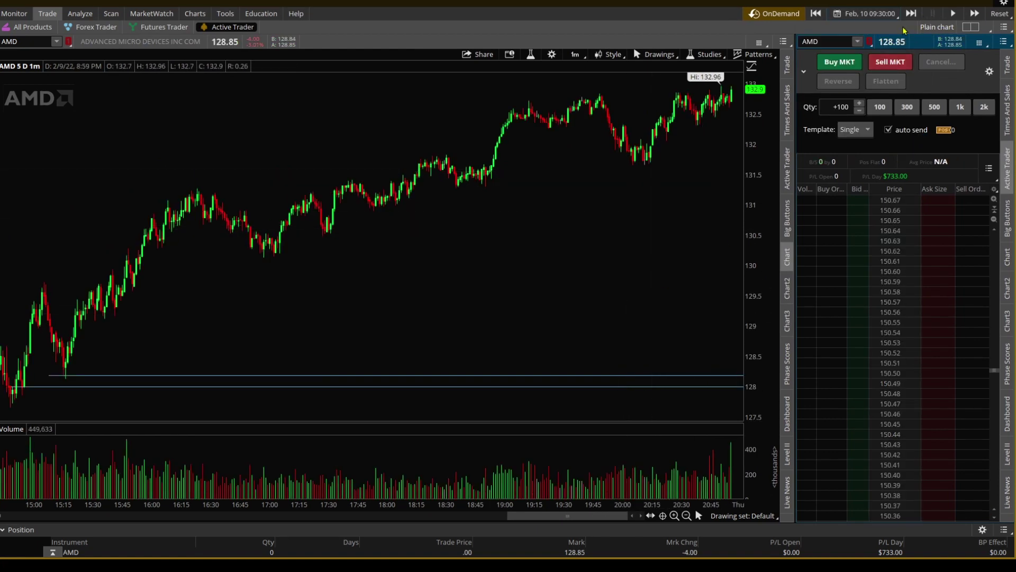
- Run the replay briefly, jump back twice in ten-minute steps to 09:10:01, and jump forward twice to 09:30:01
left_click(953, 13)
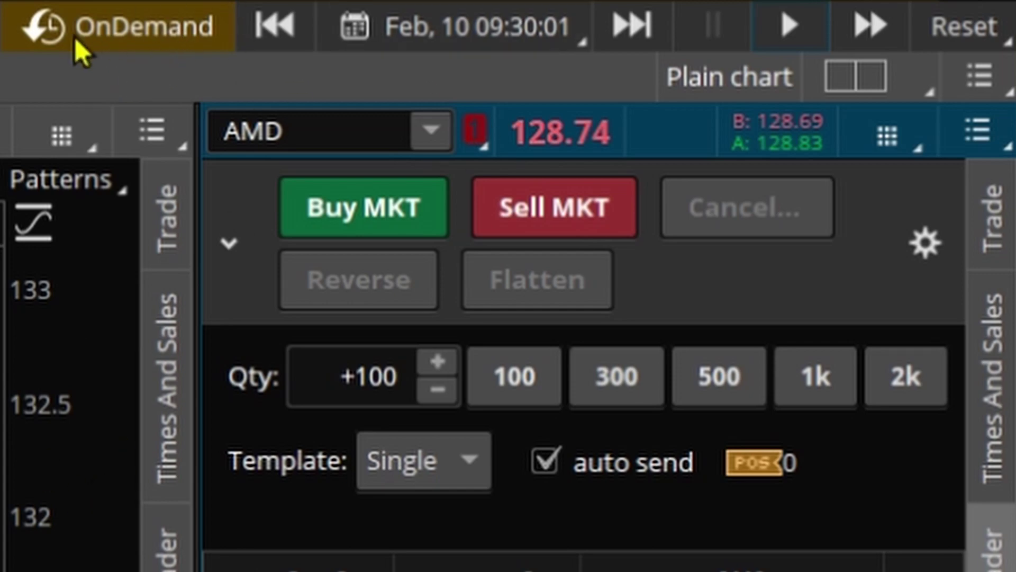
left_click(274, 31)
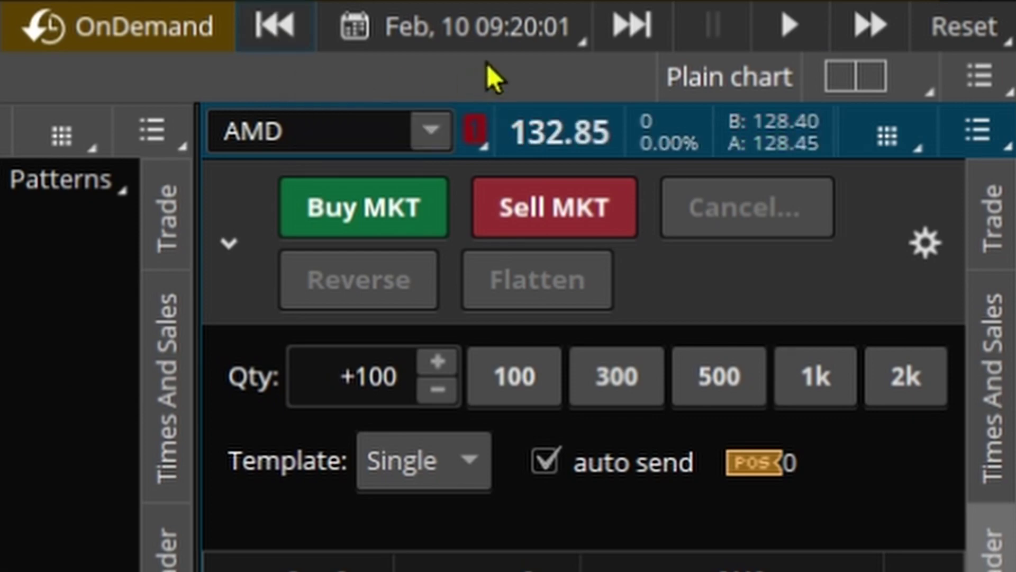
left_click(286, 30)
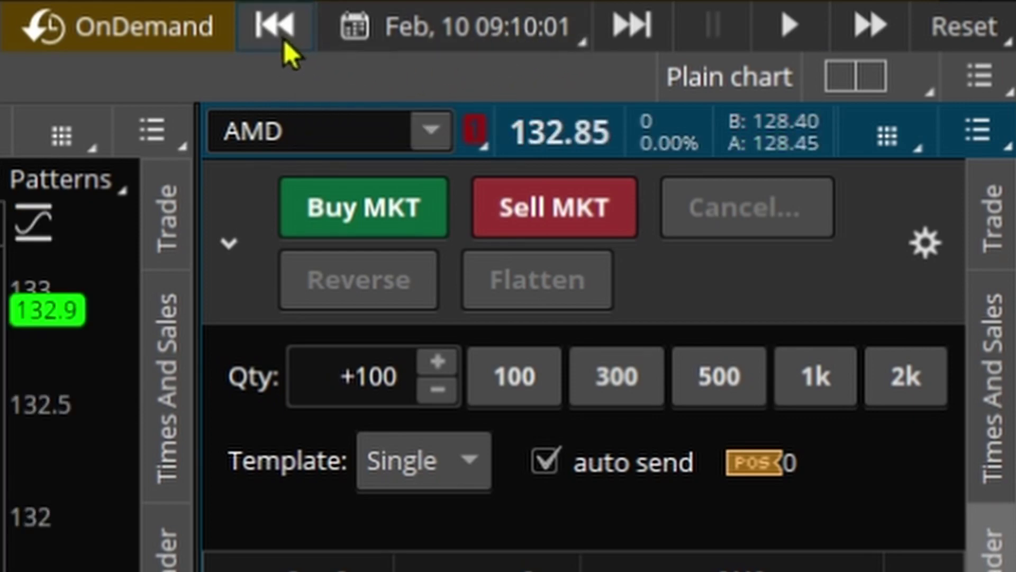
left_click(639, 35)
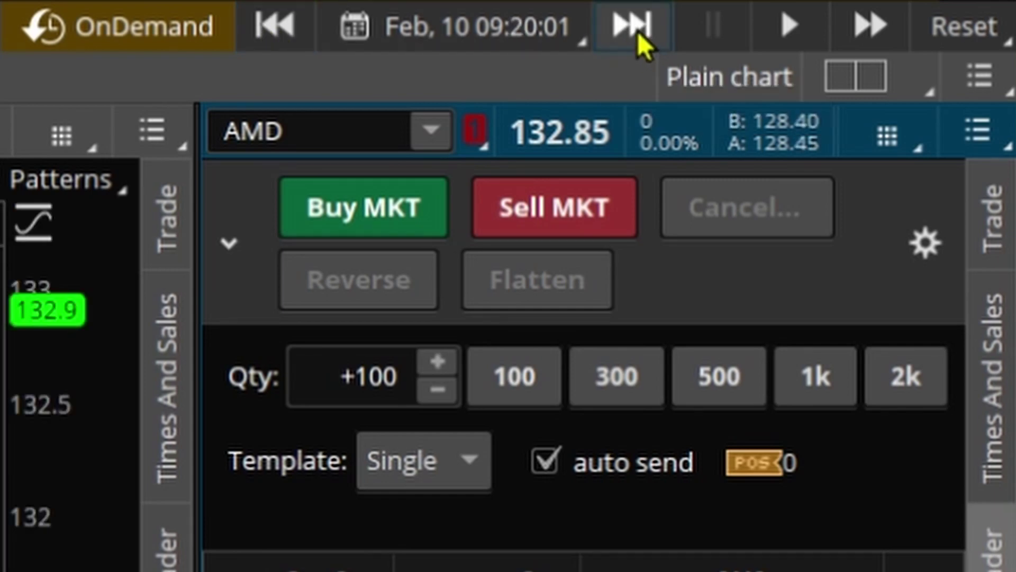
left_click(637, 31)
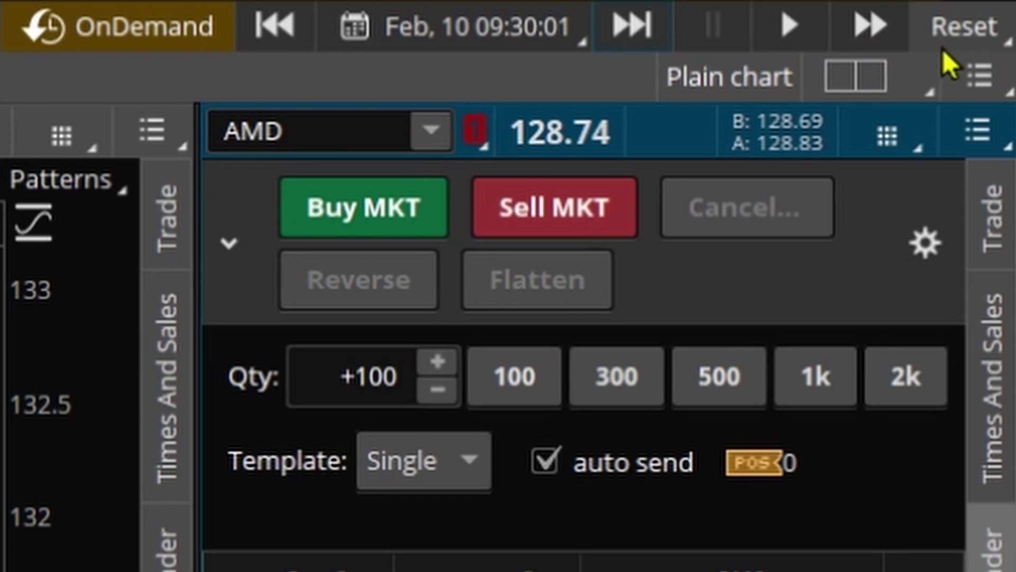
- Reset the replay time to 09:30:00, run the replay for a moment and pause it
left_click(964, 33)
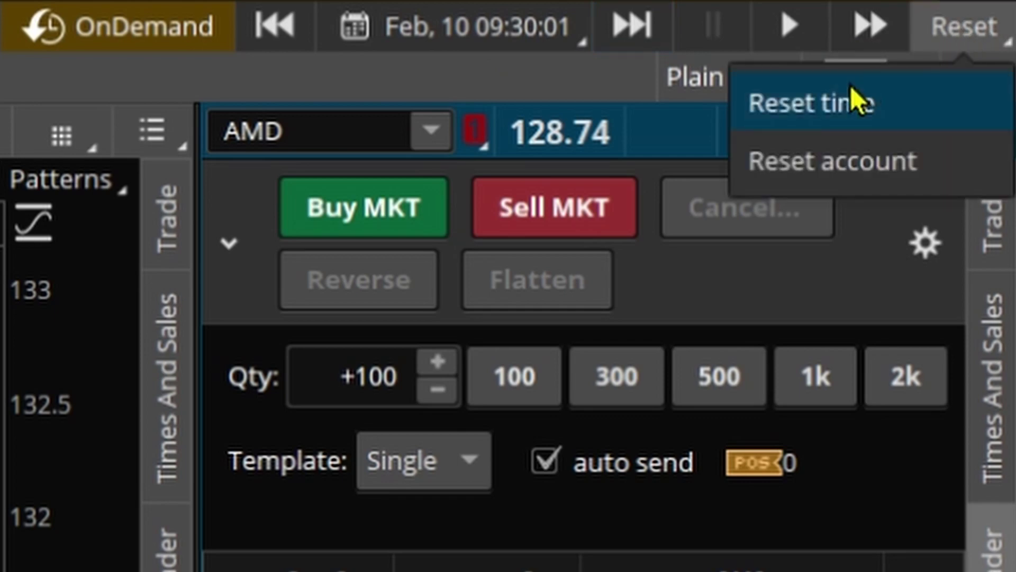
left_click(842, 113)
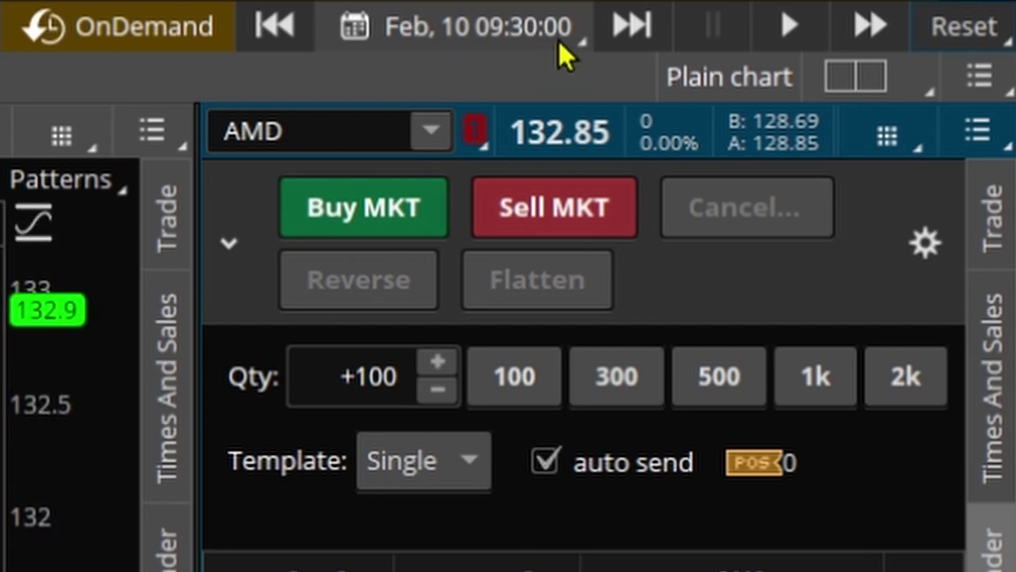
left_click(790, 38)
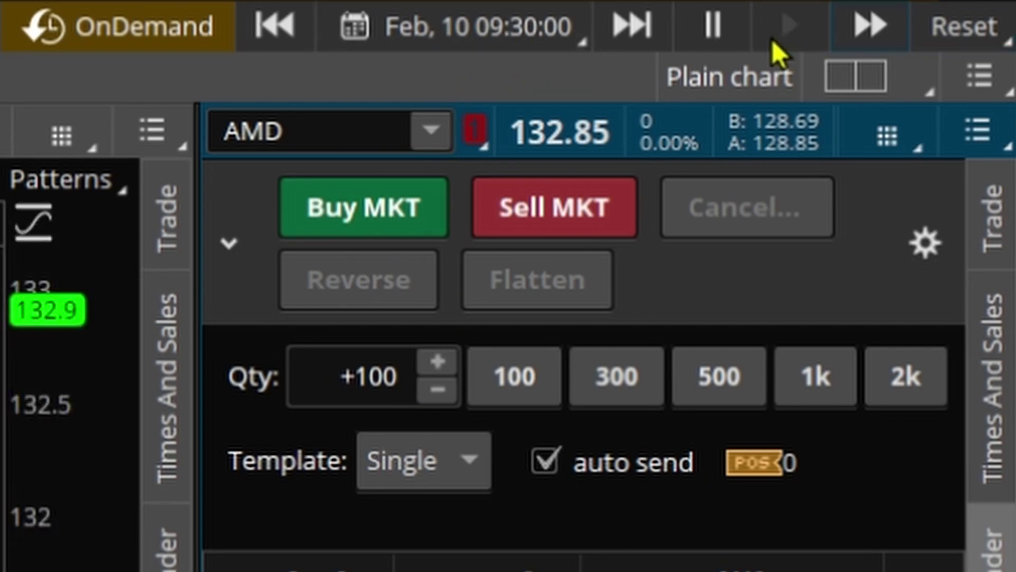
left_click(722, 30)
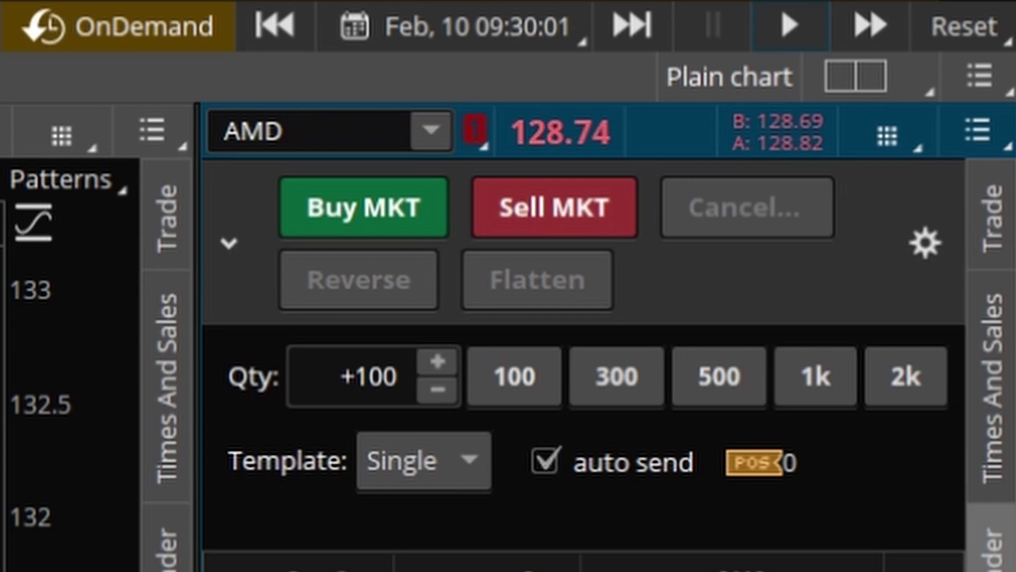
- Reset the virtual OnDemand account, clearing all its orders, positions and balances
left_click(965, 36)
left_click(823, 185)
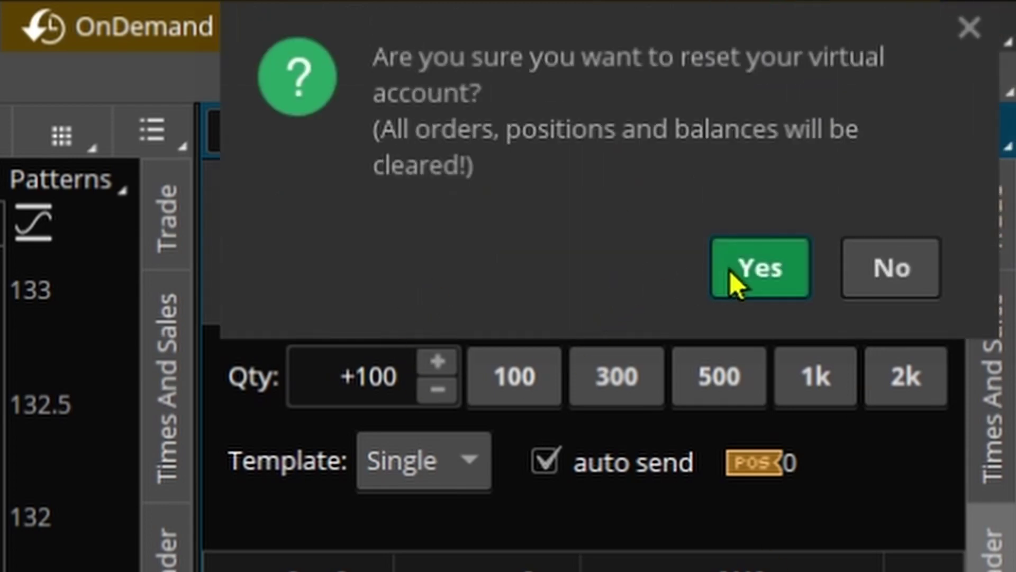
left_click(731, 273)
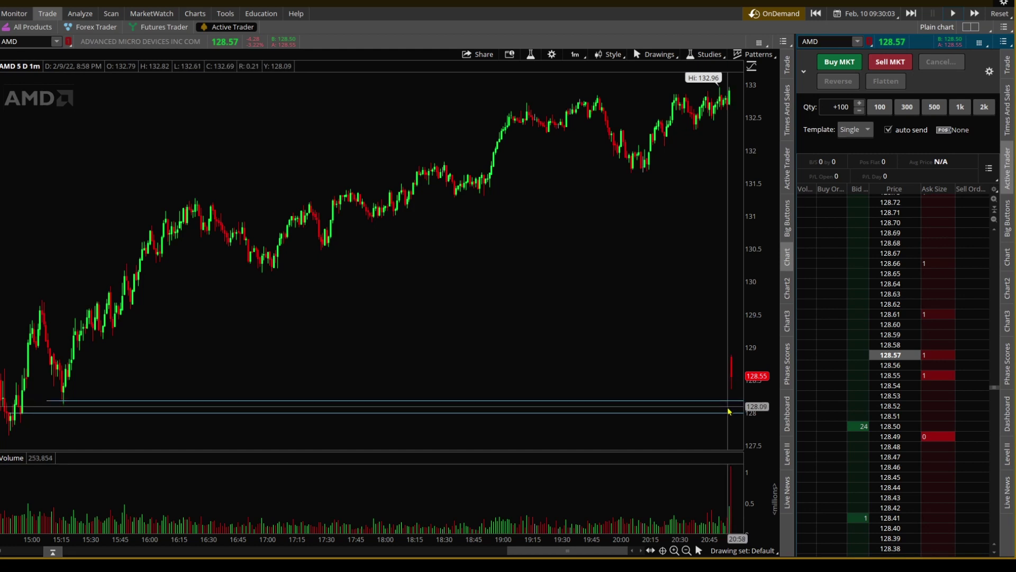
- Place a 100-share AMD buy limit order at 128.30 from the Active Trader price ladder
scroll(910, 357, "down", 3)
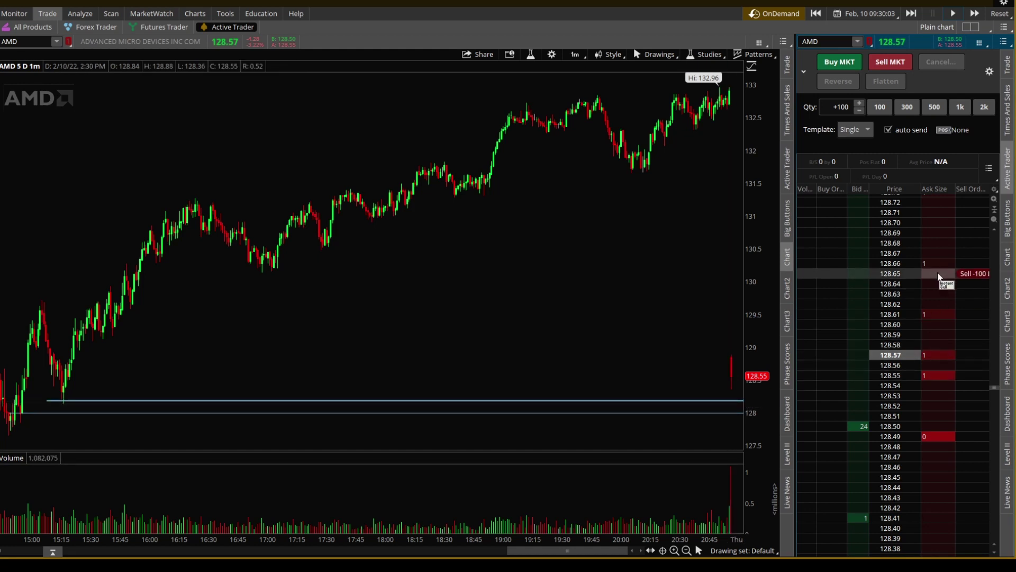
scroll(915, 372, "down", 2)
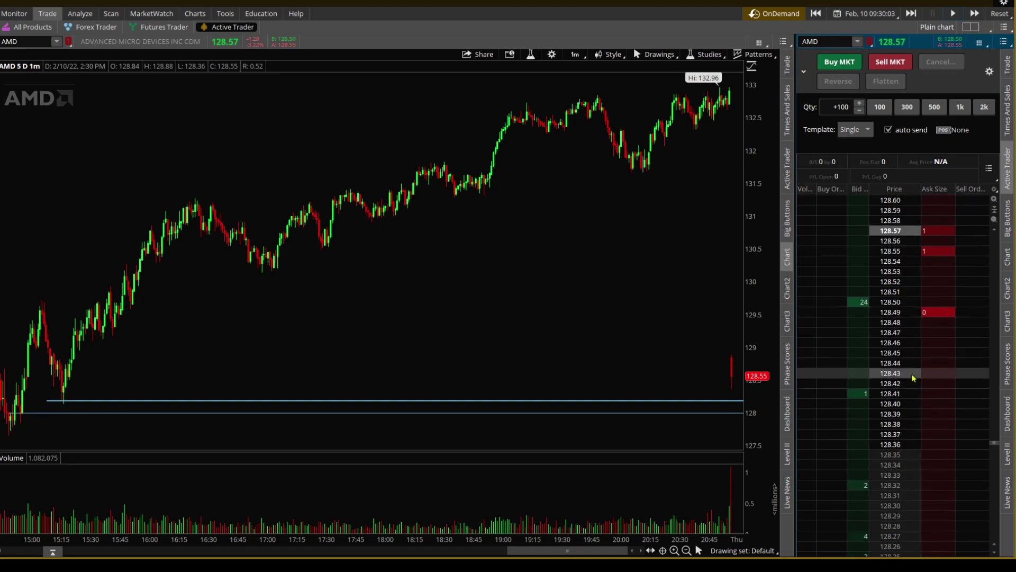
scroll(912, 365, "down", 8)
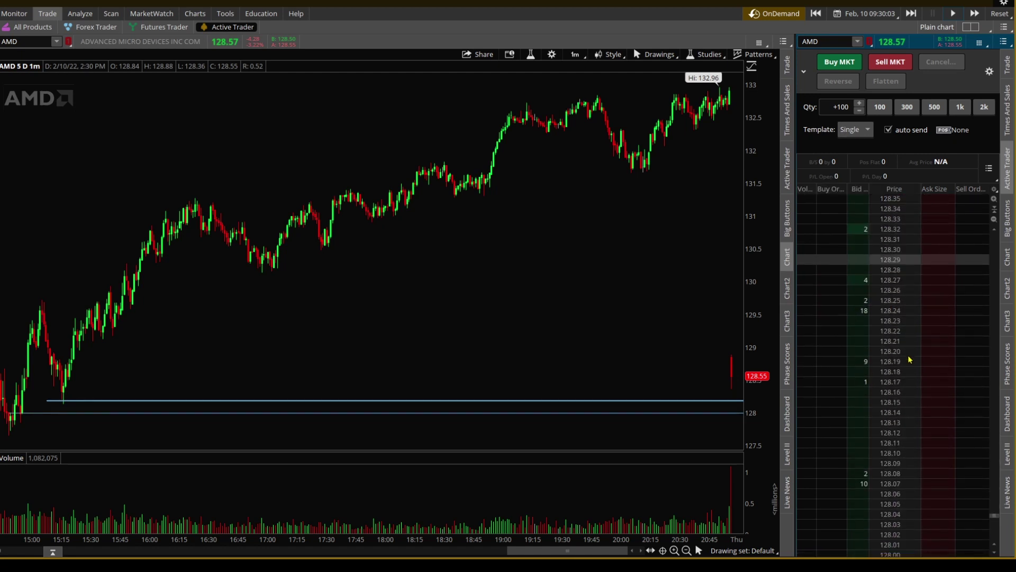
scroll(911, 362, "up", 2)
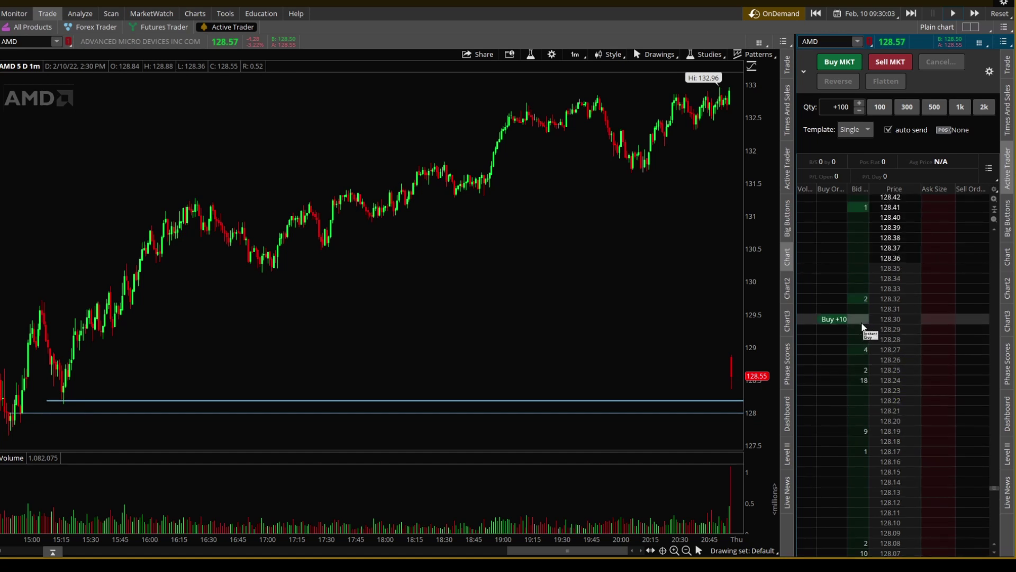
left_click(861, 321)
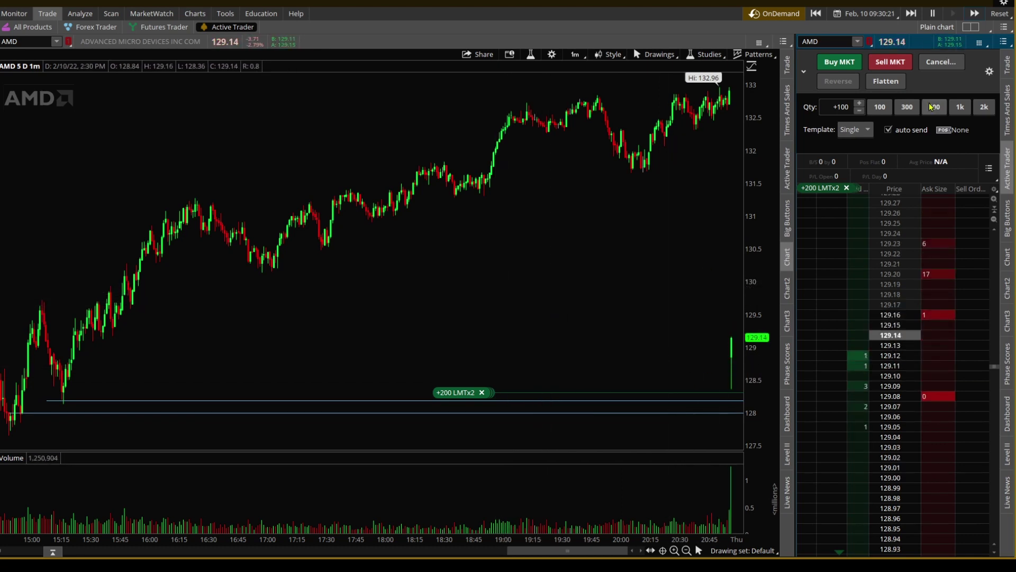
- Fast-forward the replay and cancel the remaining 100-share buy limit order on the AMD chart
left_click(976, 16)
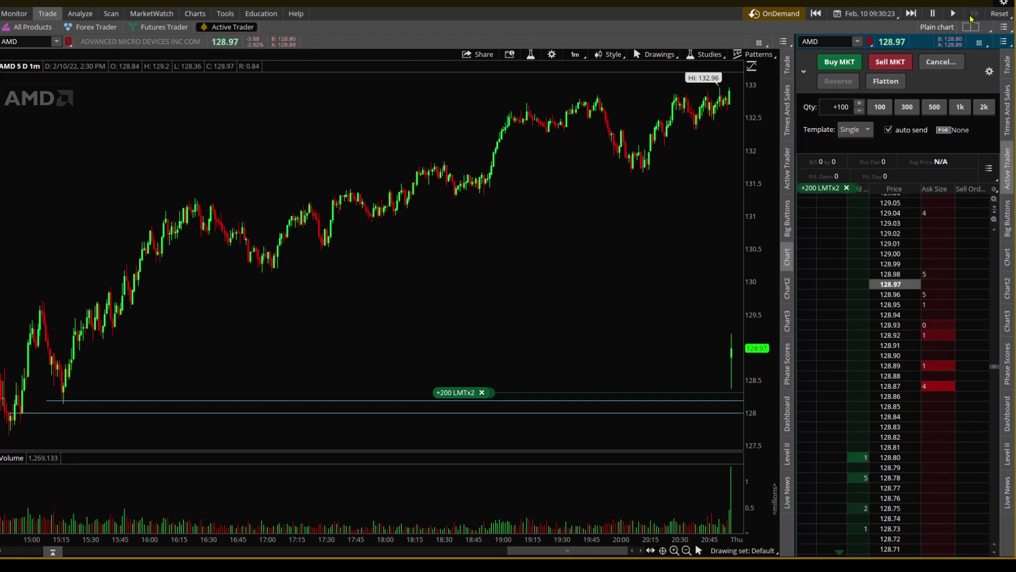
left_click(976, 14)
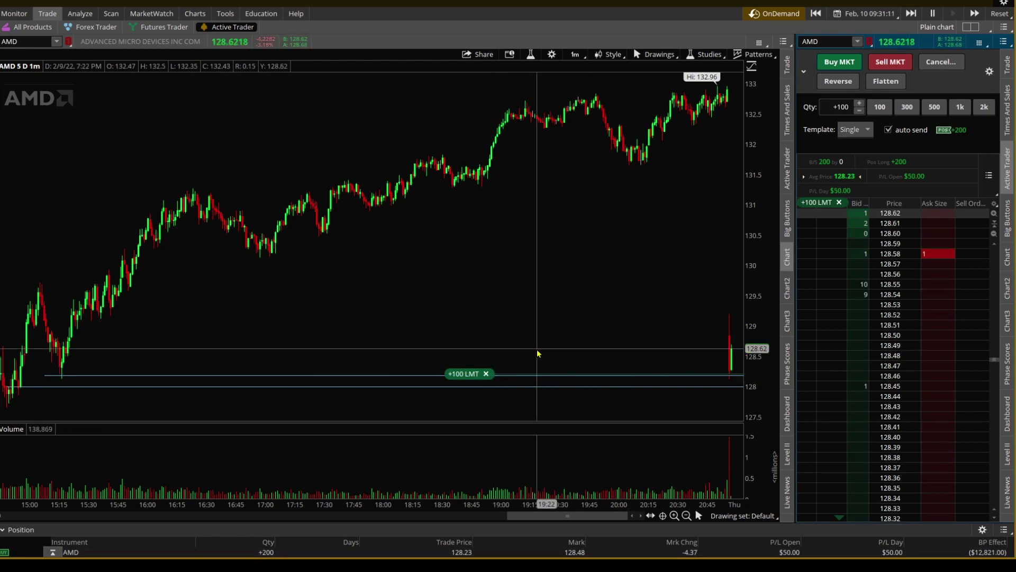
left_click(486, 374)
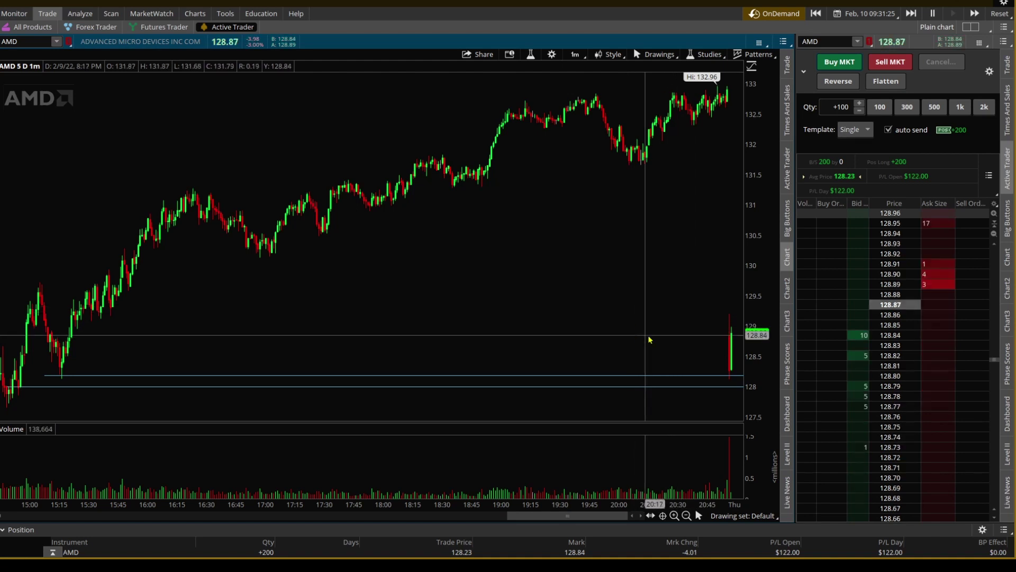
- Pause the replay and place a 200-share AMD sell stop order at about 127.95, just below the lower support line
left_click(934, 15)
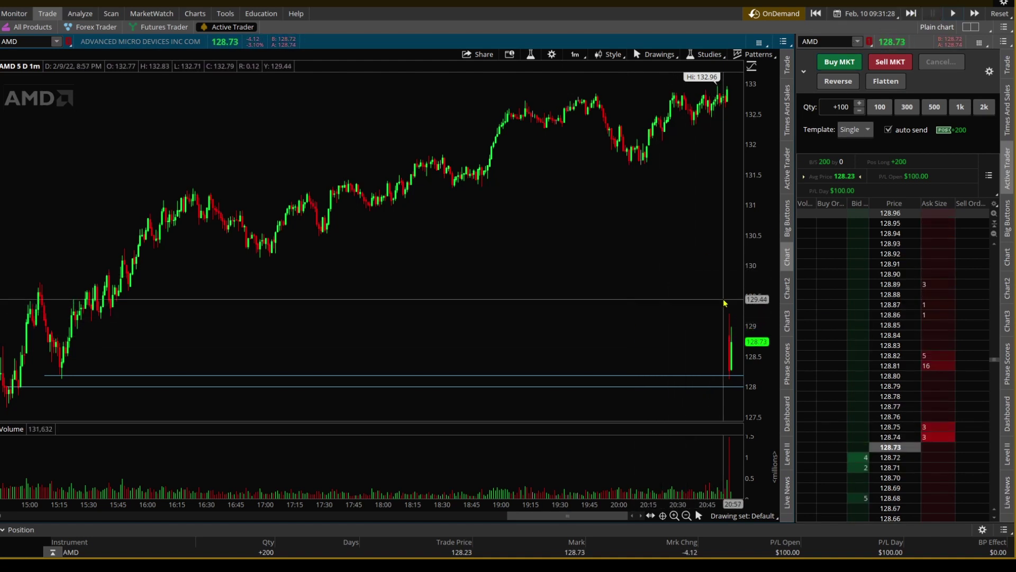
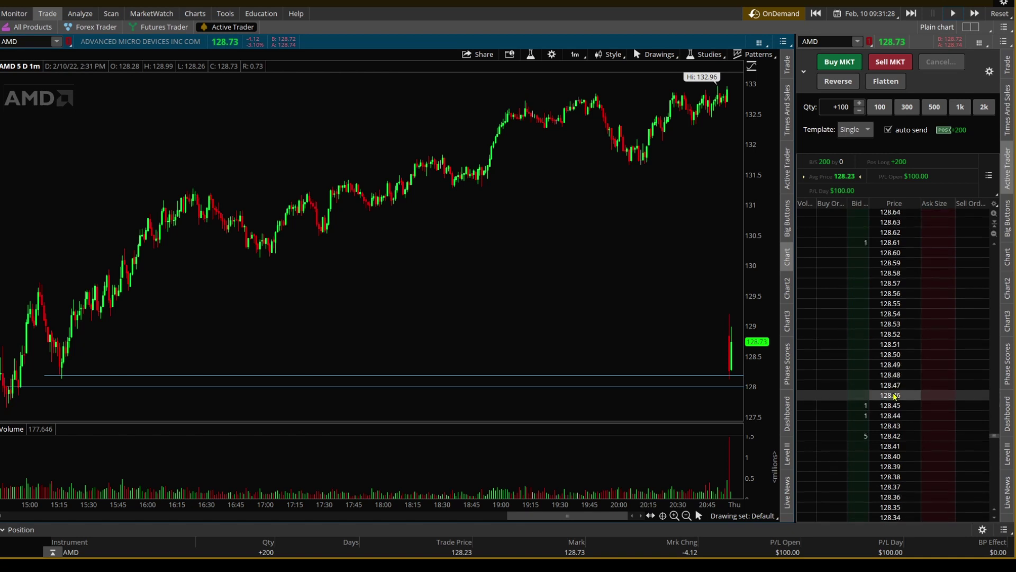
scroll(918, 417, "down", 14)
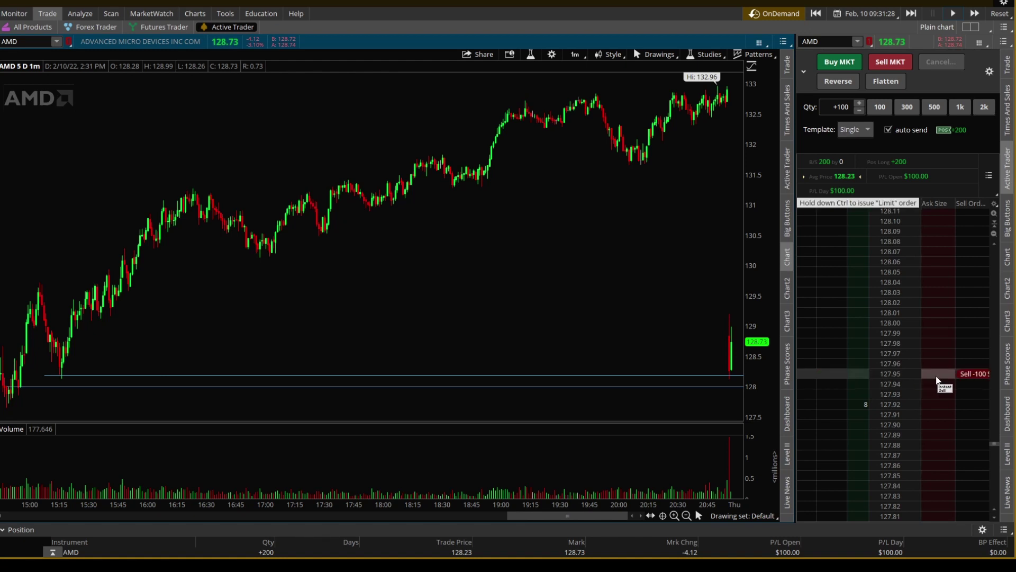
scroll(937, 380, "up", 1)
scroll(841, 106, "up", 1)
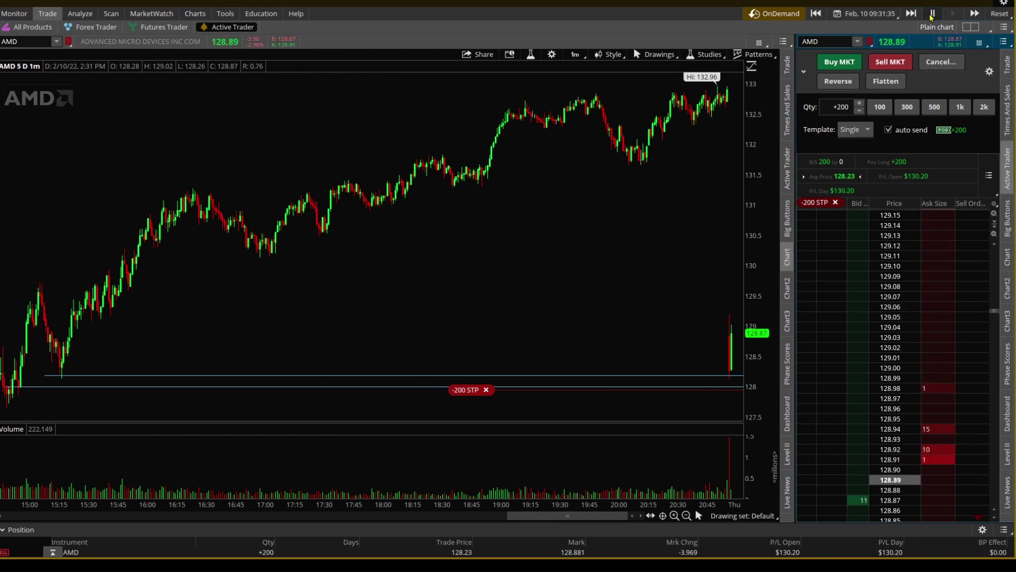
- Place two 100-share AMD sell limit orders at 129.93 and about 130.97 as profit targets, and fast-forward the replay
scroll(947, 296, "up", 5)
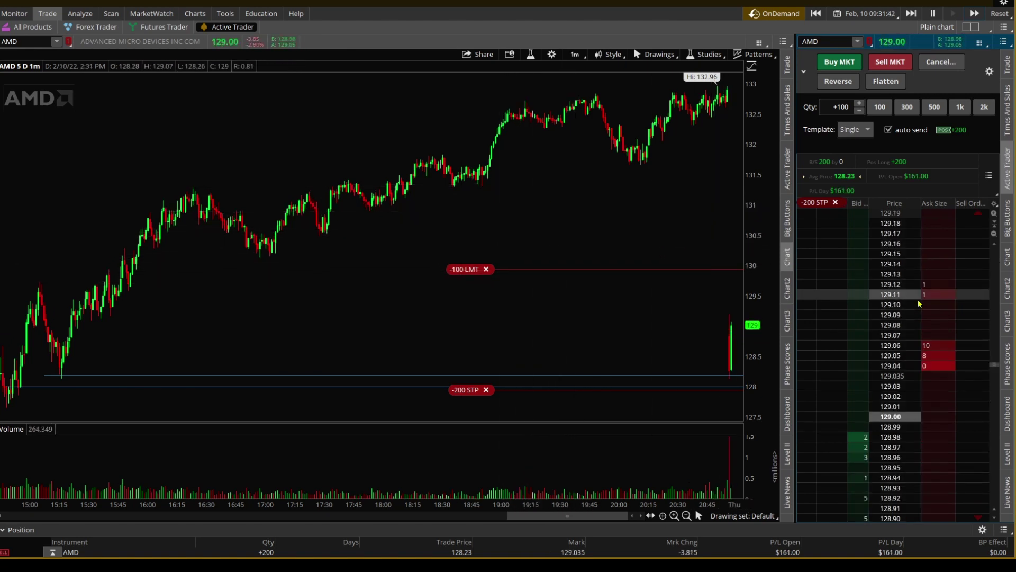
scroll(941, 315, "up", 15)
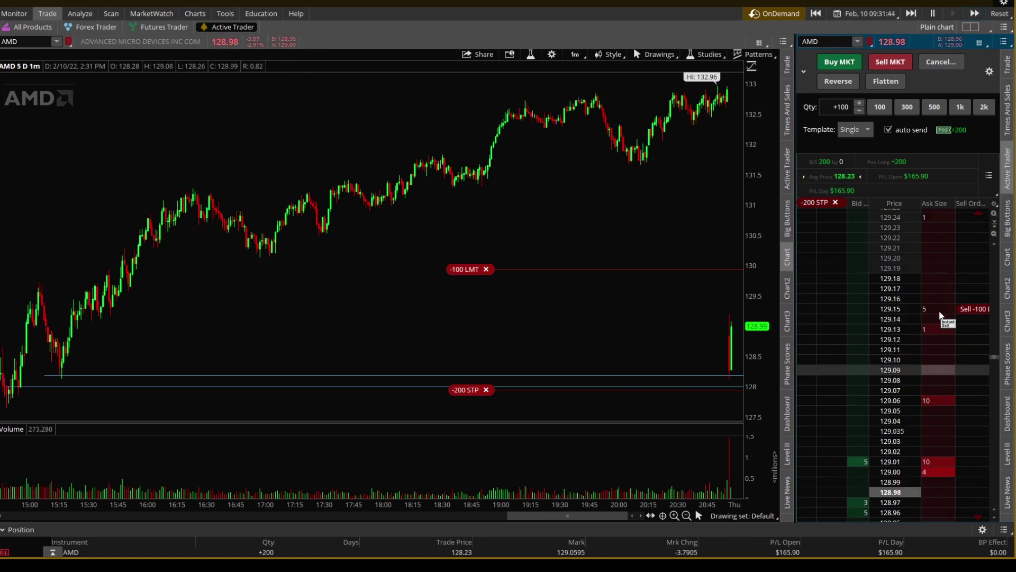
scroll(940, 316, "up", 12)
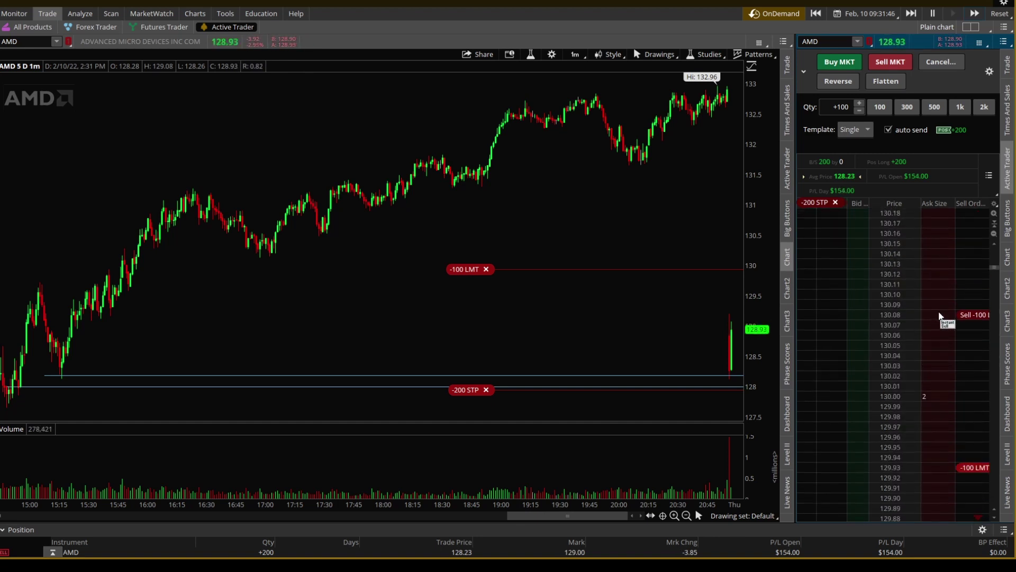
scroll(941, 316, "up", 14)
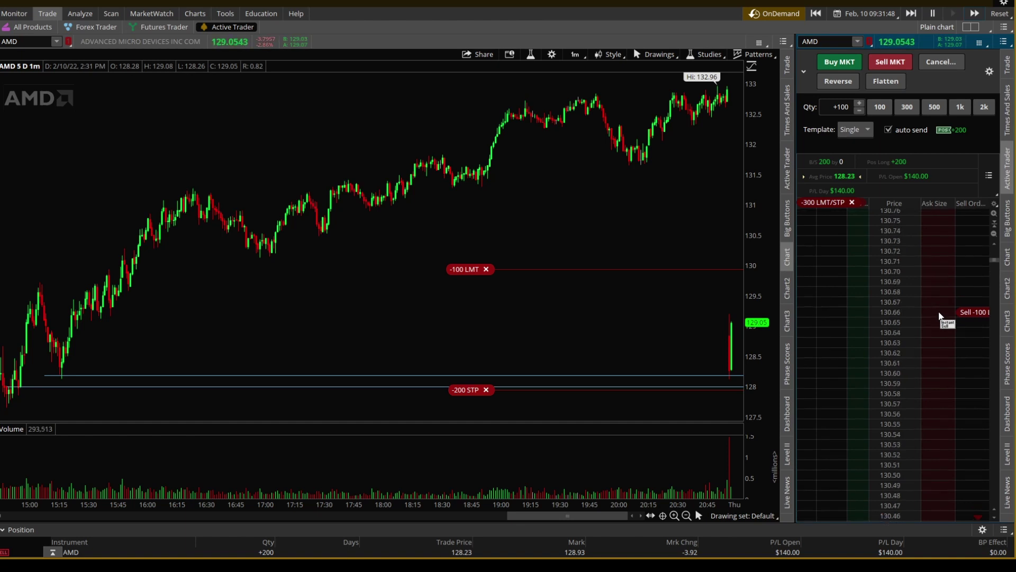
scroll(940, 315, "down", 4)
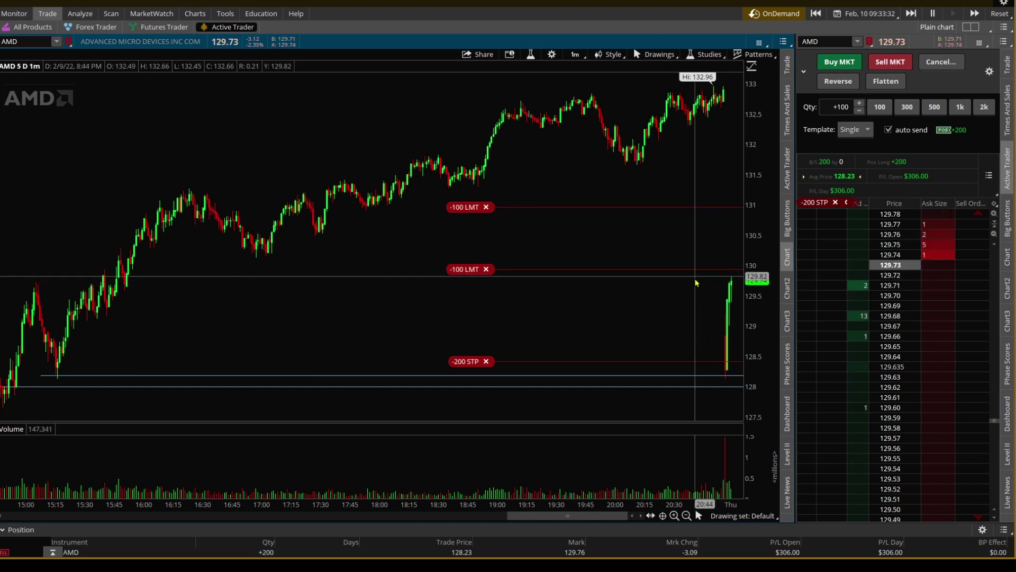
left_click(975, 15)
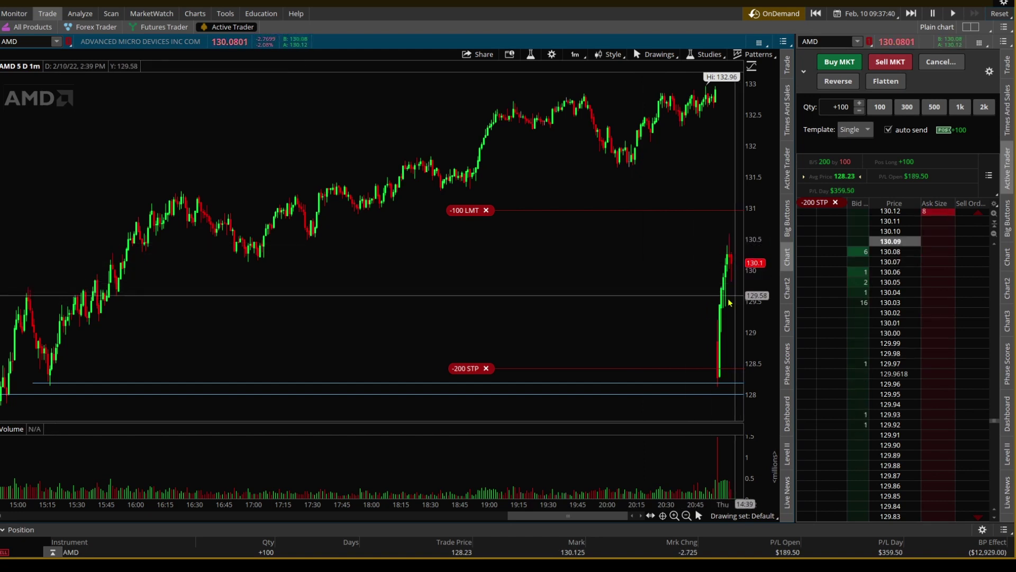
- Trail the 200-share AMD sell stop up to 128.89 and 129.40, and cancel the remaining 100-share sell limit order
left_click_drag(469, 368, 488, 344)
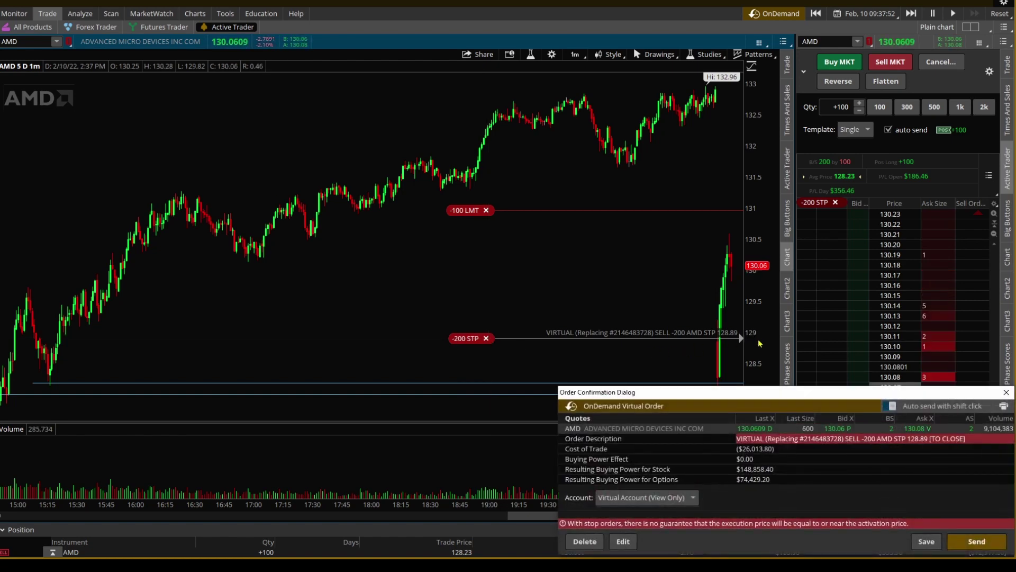
left_click(970, 539)
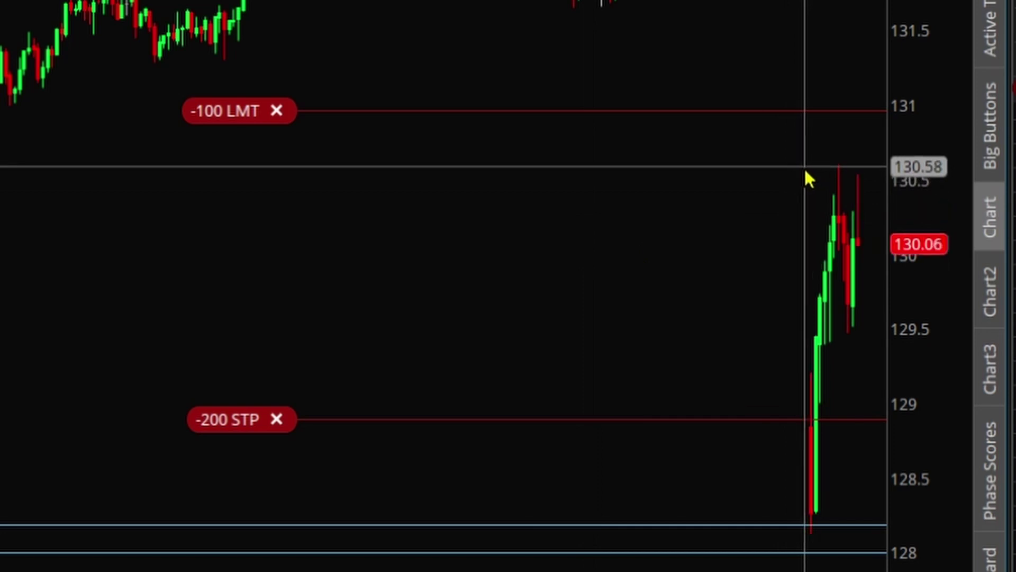
left_click_drag(230, 423, 333, 344)
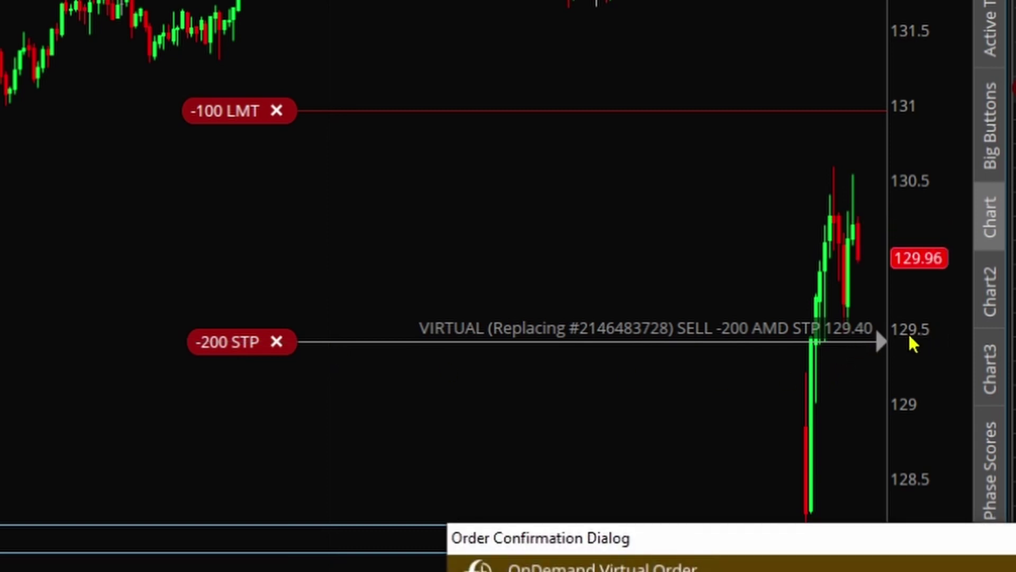
key("Return")
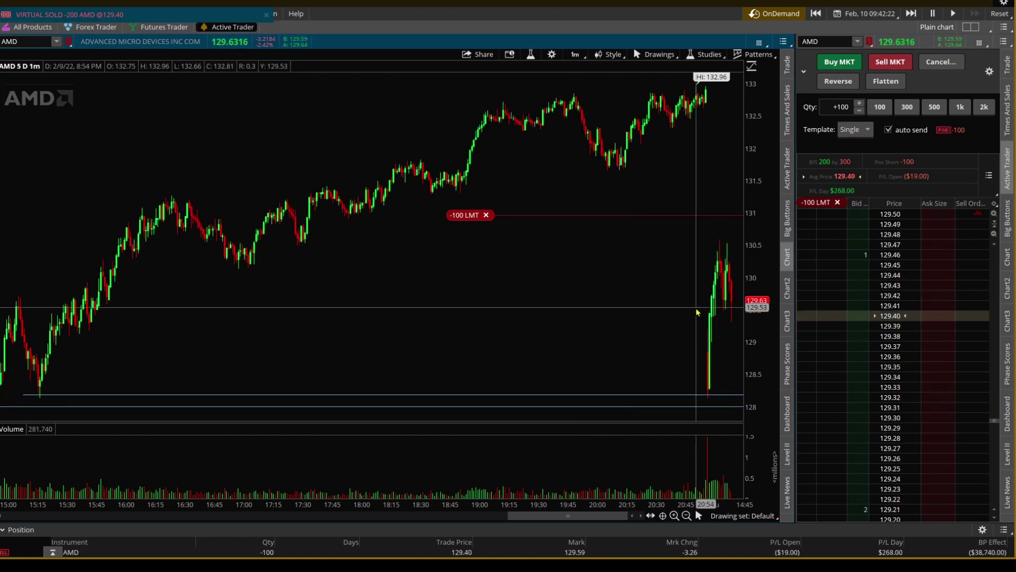
left_click(486, 215)
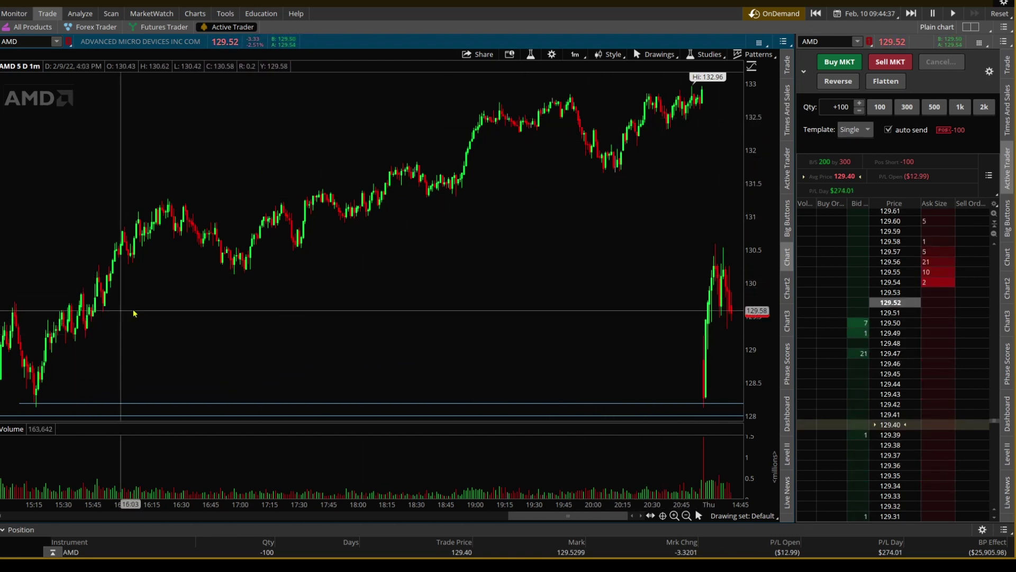
- Draw a descending trendline from Wednesday's opening high at about 130.02 across the 15:00 peak, ending near 129.25
left_click_drag(560, 515, 486, 503)
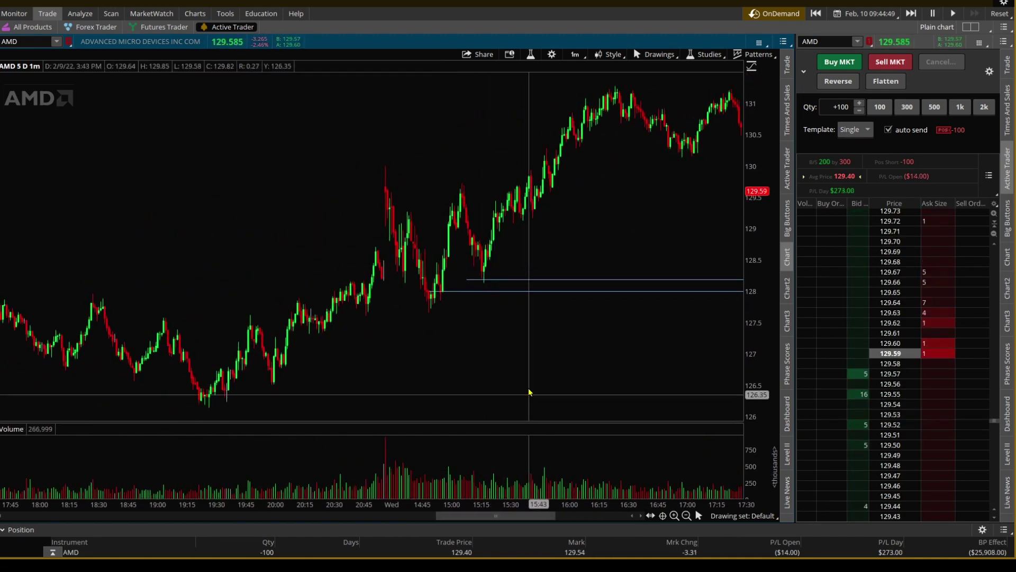
right_click(384, 166)
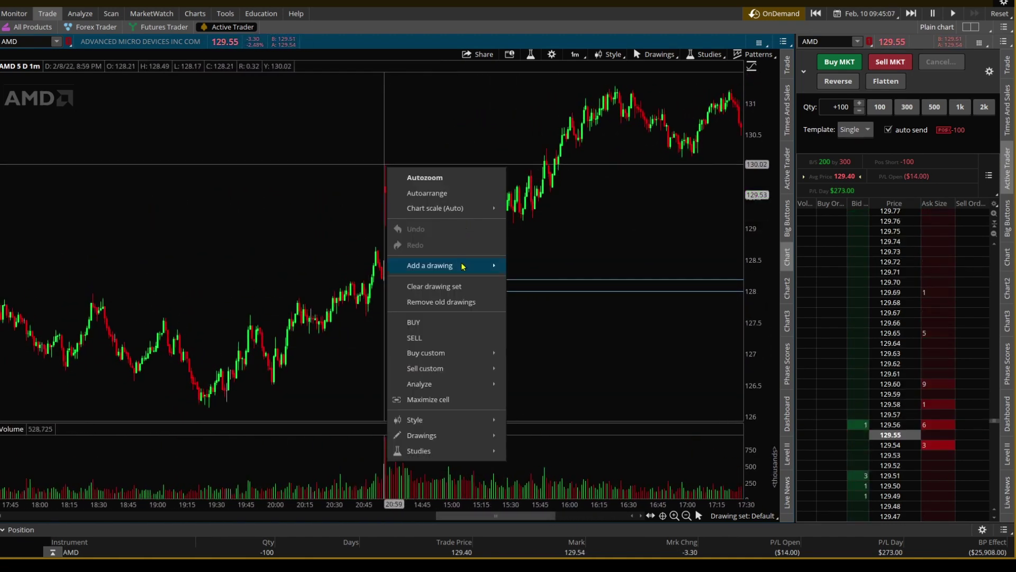
mouse_move(477, 266)
left_click(537, 270)
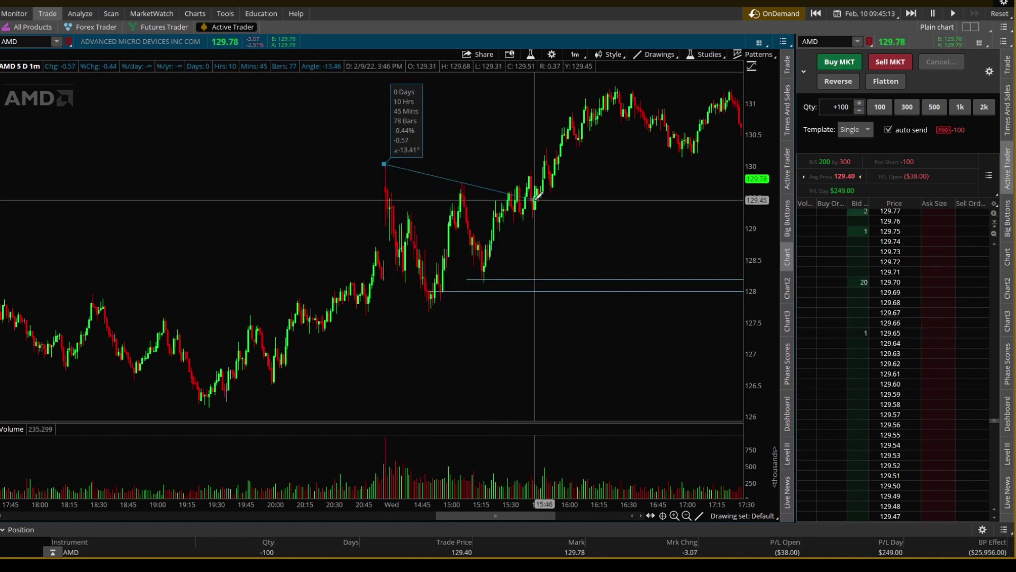
left_click(563, 212)
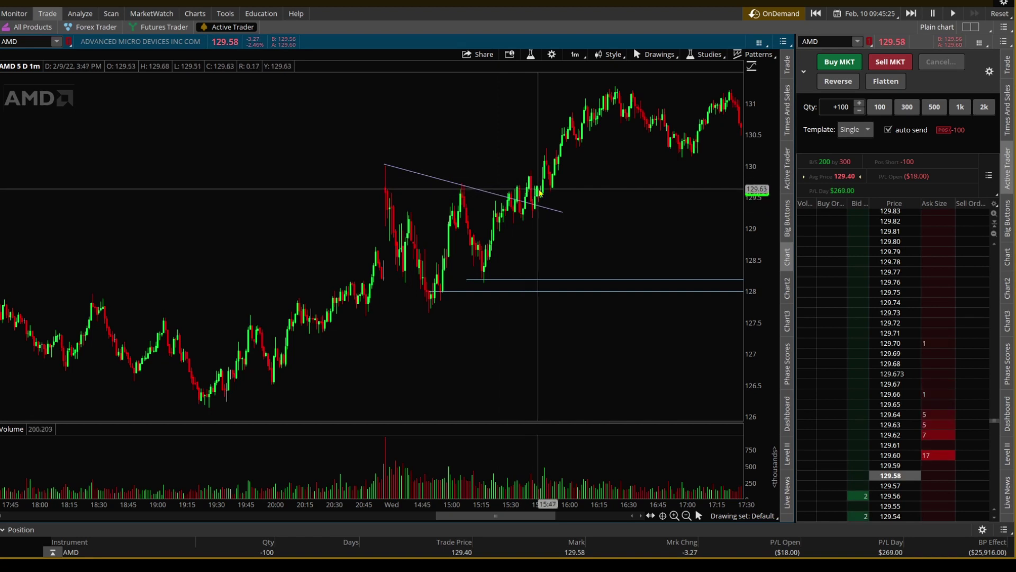
- Draw a steep trendline from Wednesday's opening high near 130 down to the lower support line at about 128
right_click(383, 168)
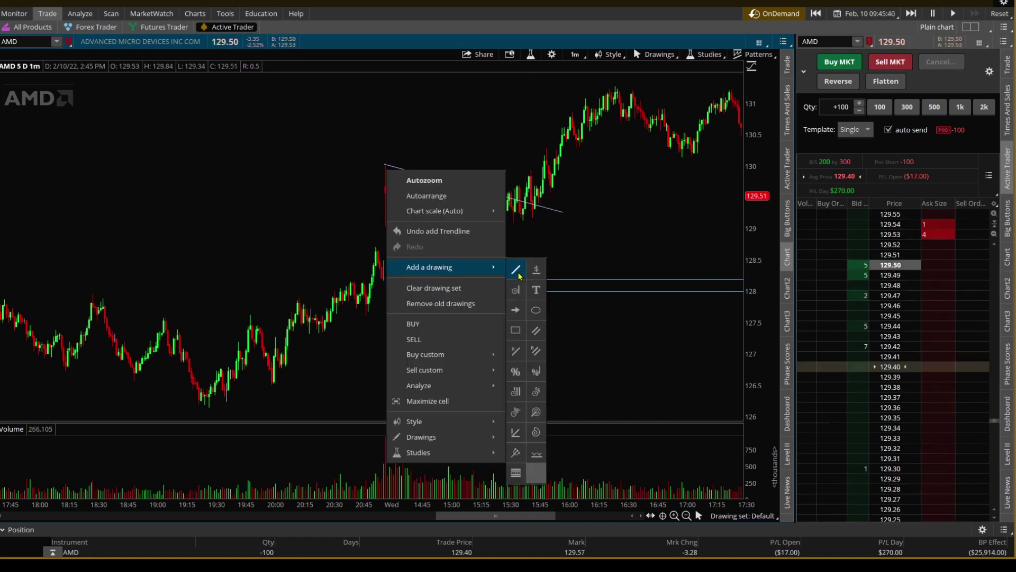
left_click(535, 269)
left_click(466, 291)
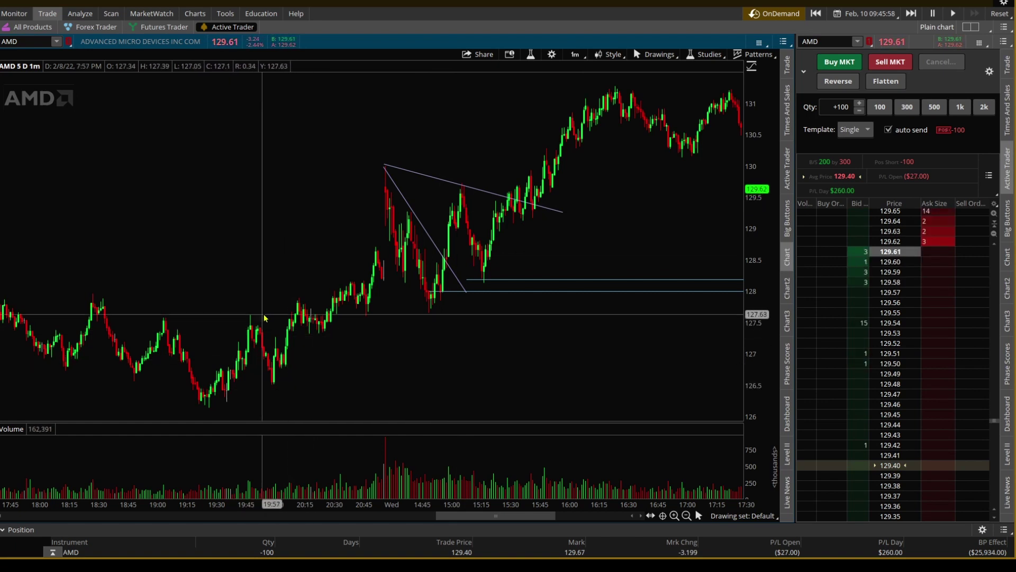
- Draw a nearly horizontal resistance line at about 127.6 across the swing highs before Wednesday's open
right_click(123, 317)
left_click(264, 155)
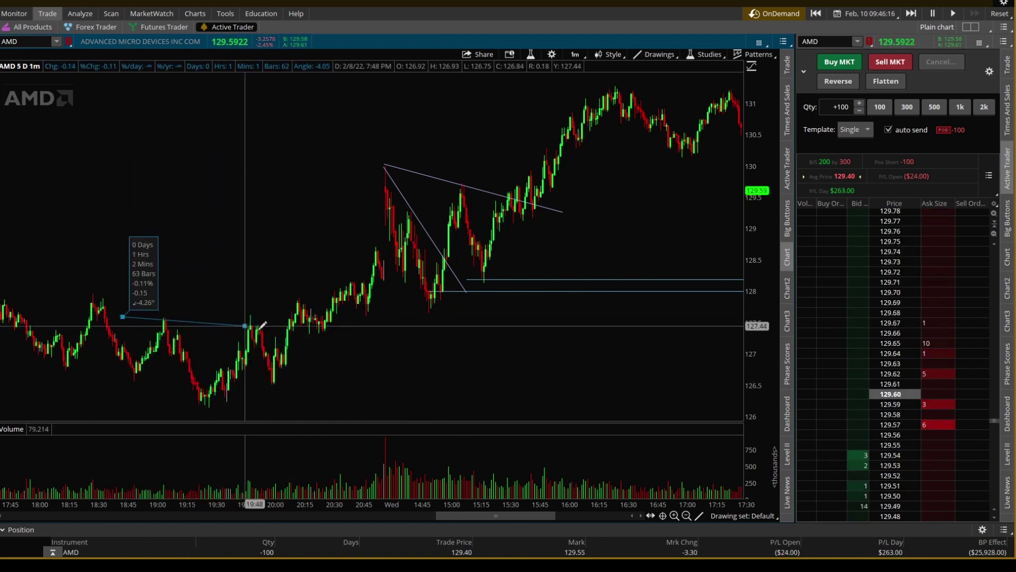
left_click(344, 323)
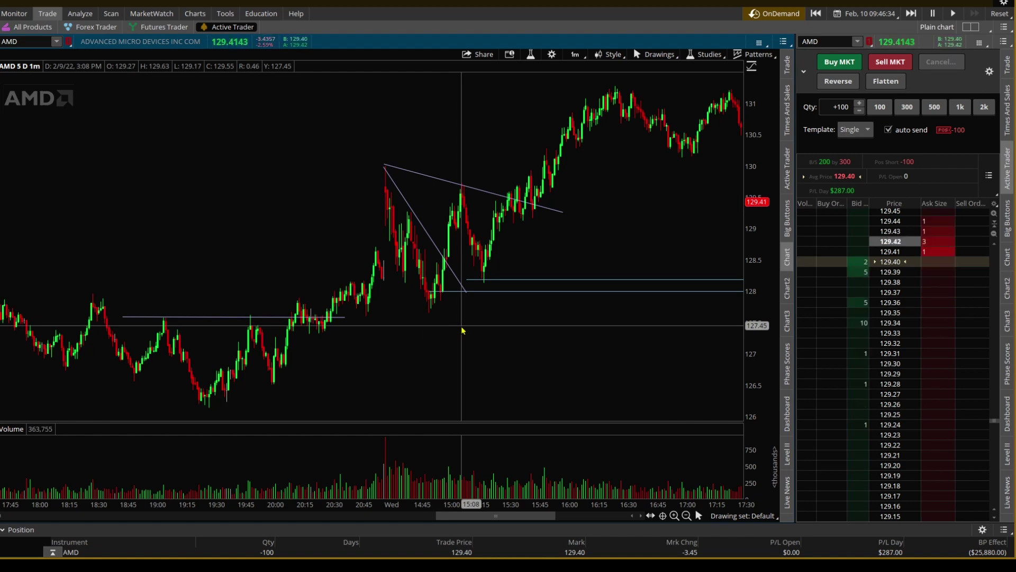
- Delete the three trendlines just drawn and bring the chart back to the most recent bars
left_click(295, 317)
key("Delete")
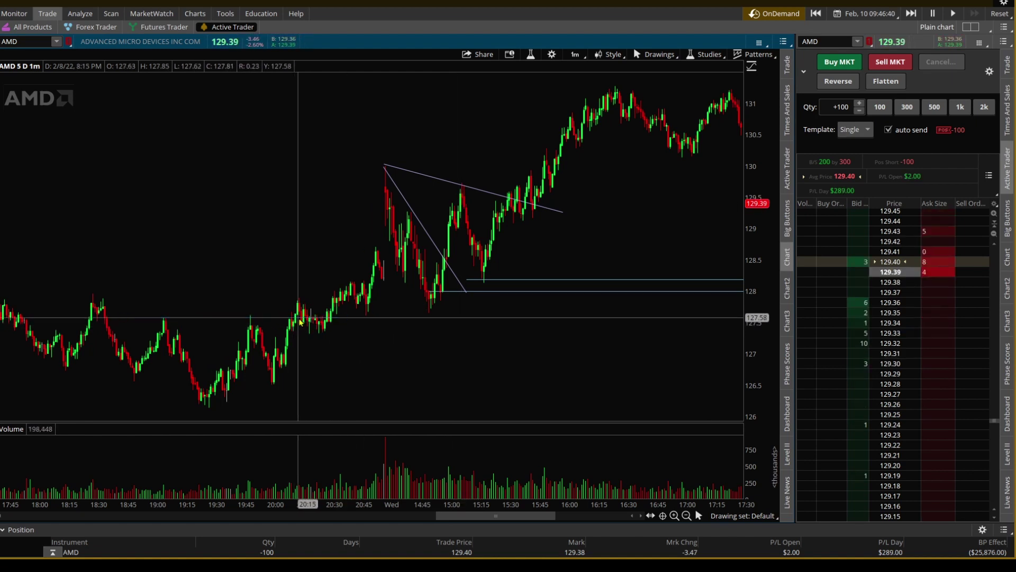
left_click(443, 256)
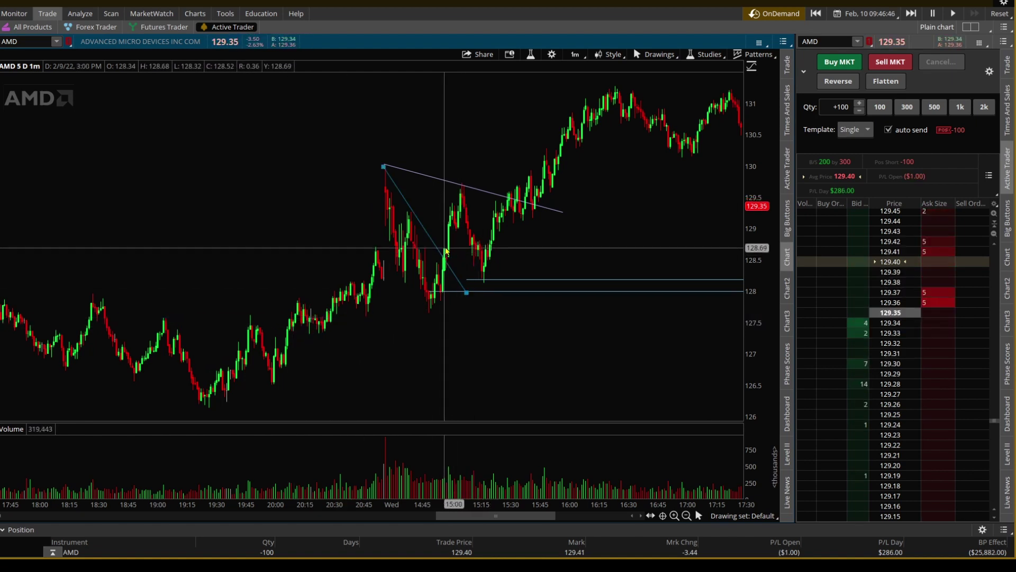
key("Delete")
left_click(490, 193)
key("Delete")
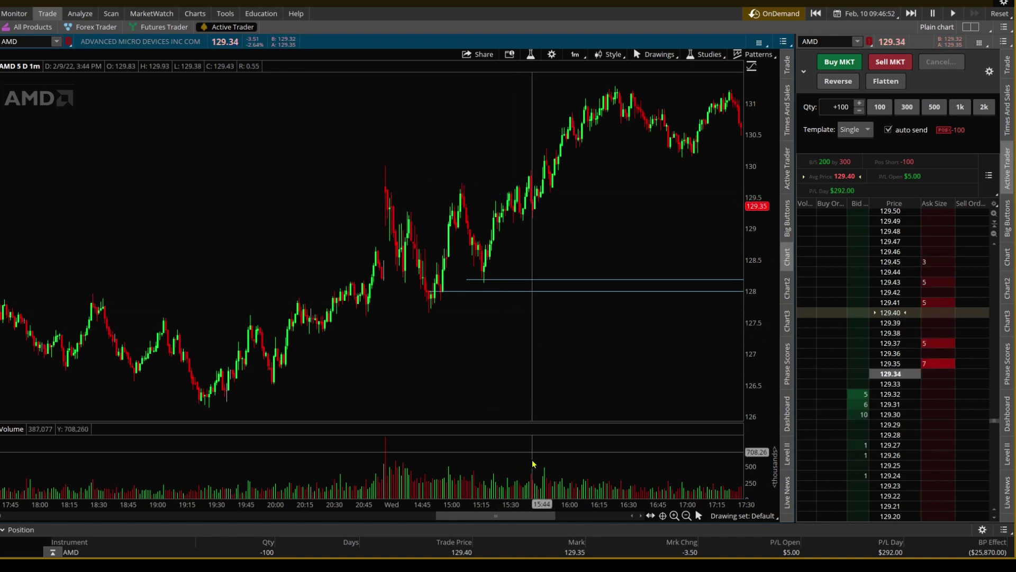
left_click_drag(524, 516, 597, 518)
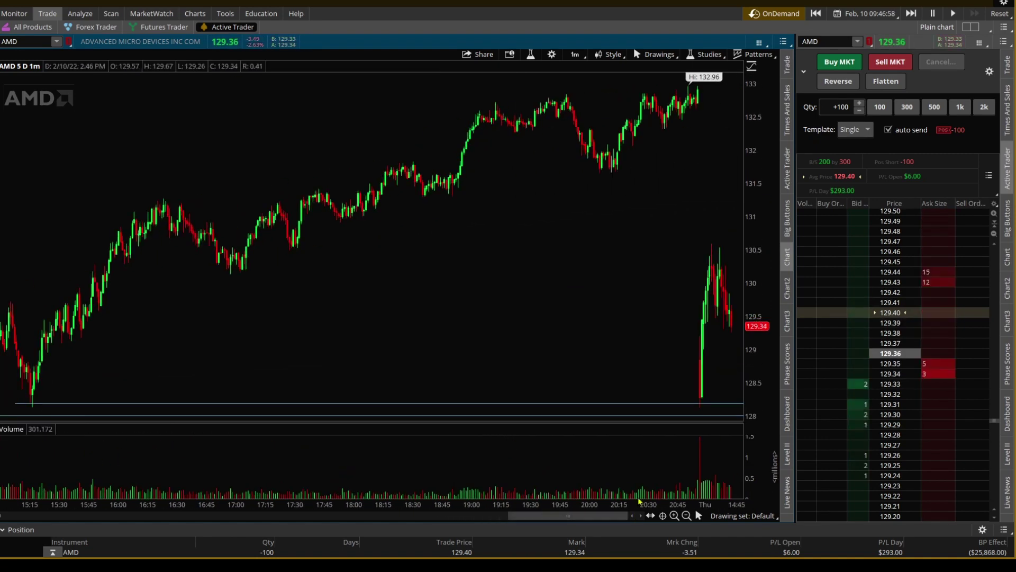